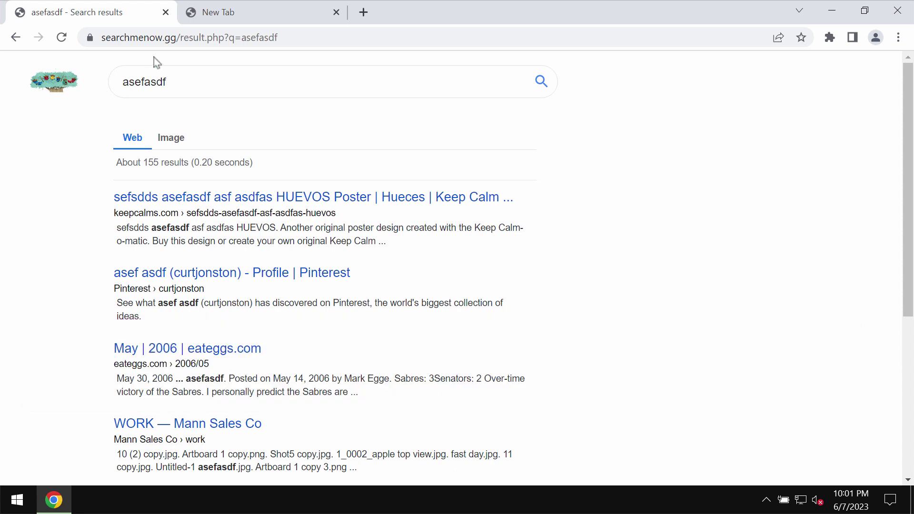
Highlight the searchmenow.gg domain on the asefasdf results, then switch to the empty New Tab
drag(177, 37, 105, 42)
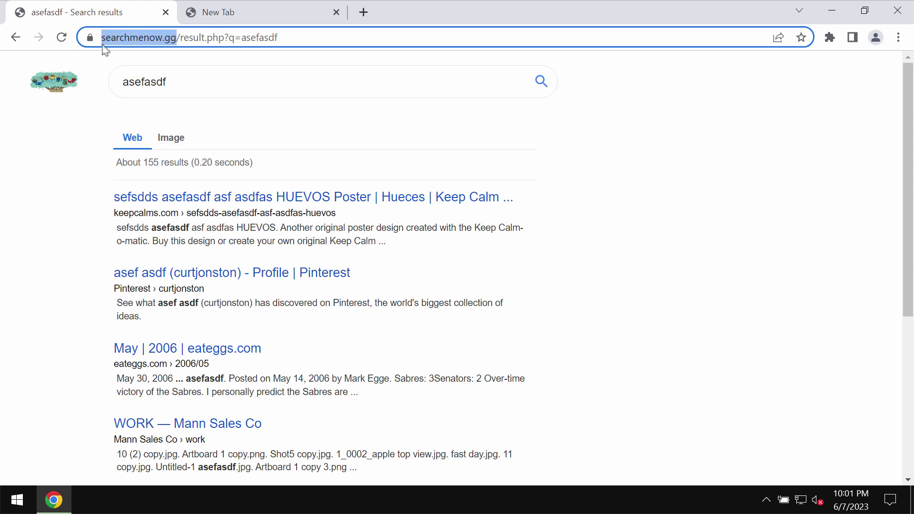
click(169, 39)
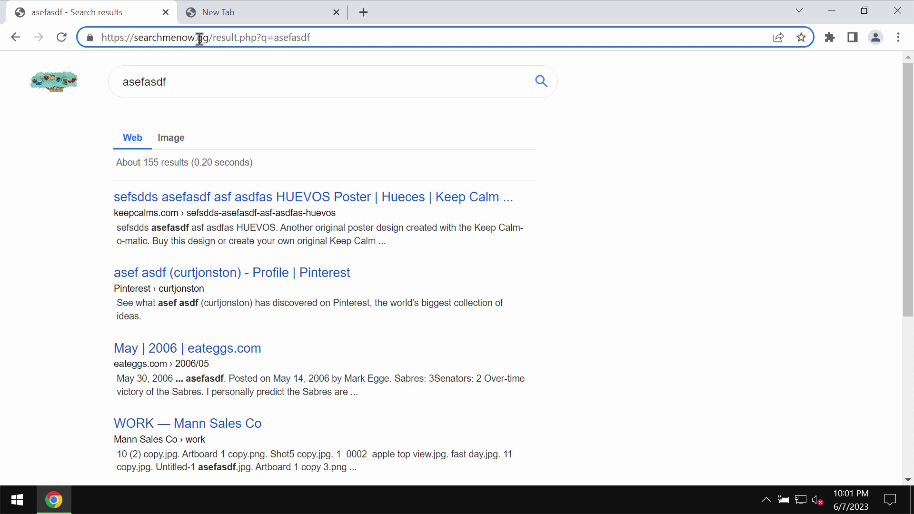
click(313, 16)
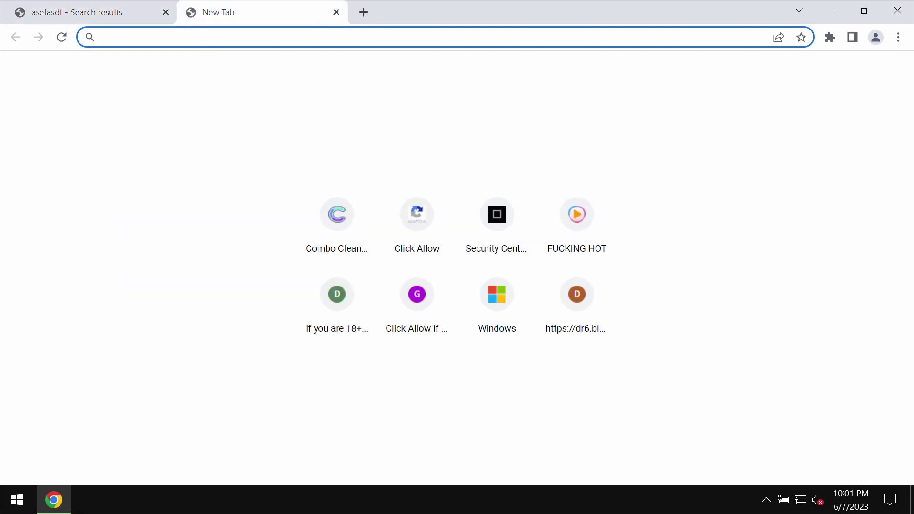
Load google.com, dismiss the Translate offer, and search for 'virus'
text(go)
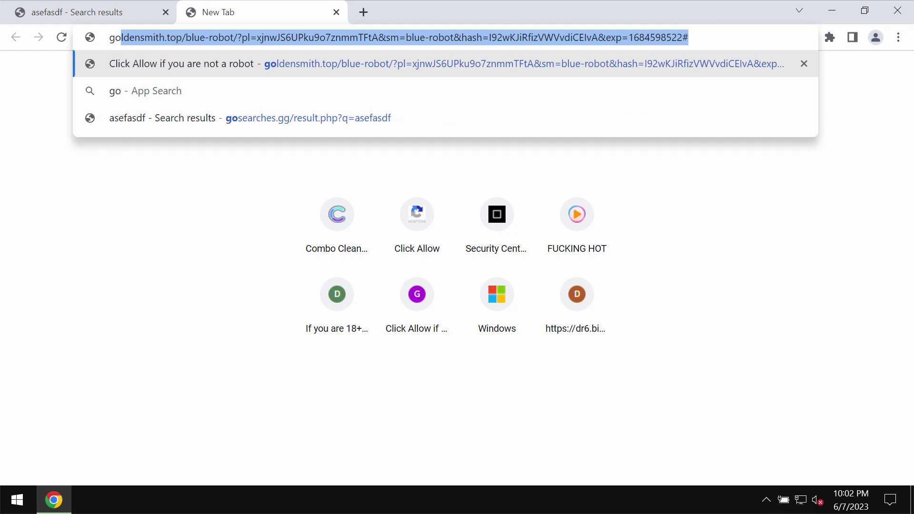
text(ogle.com)
key(Return)
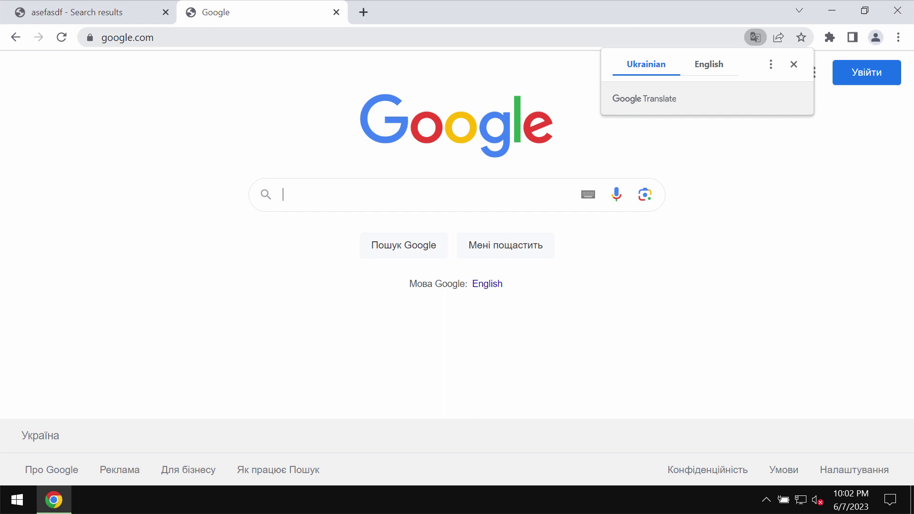
click(794, 64)
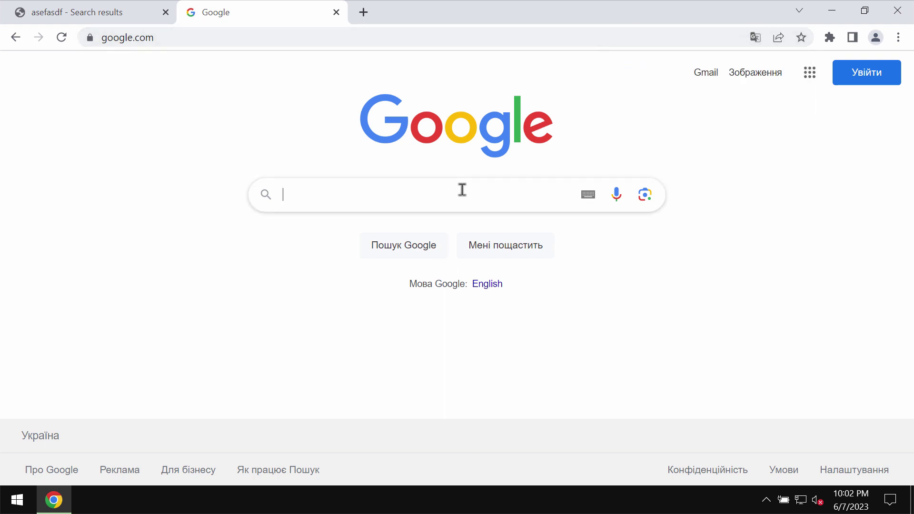
text(virus)
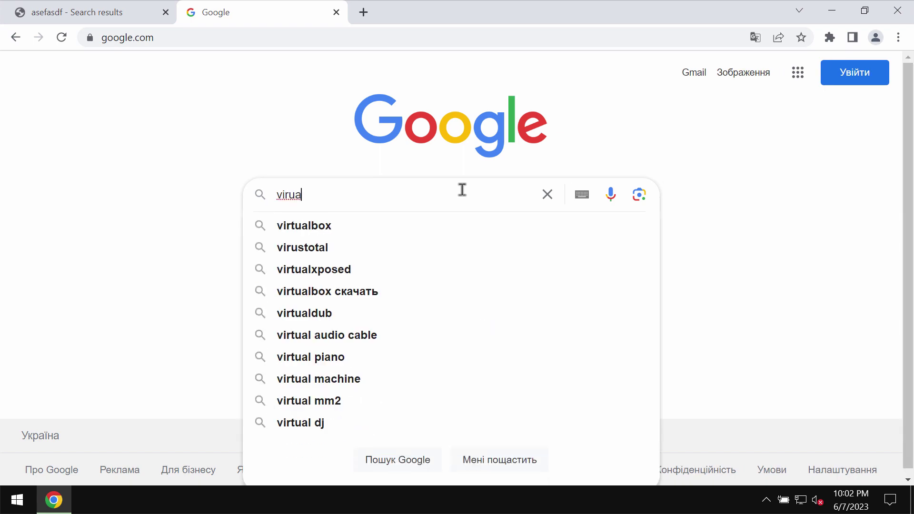
key(Return)
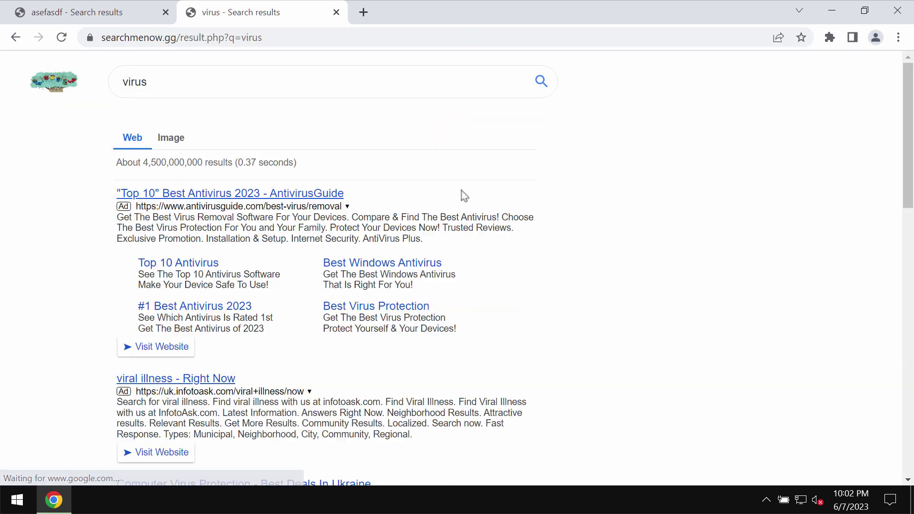
Highlight the searchmenow.gg domain that the virus search was redirected to
click(109, 38)
click(144, 37)
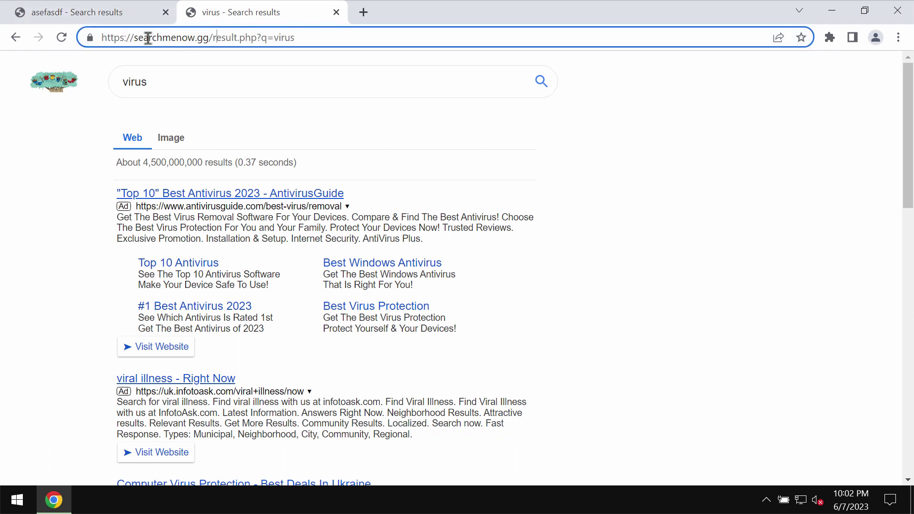
drag(135, 38, 212, 37)
click(211, 38)
drag(134, 38, 211, 37)
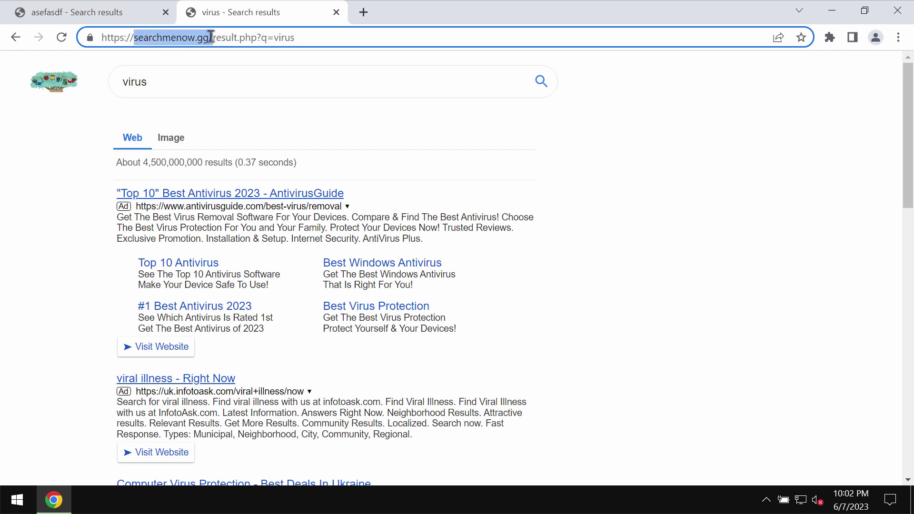
Search for 'car' in a third tab and highlight the searchmenow.gg domain it lands on
click(363, 13)
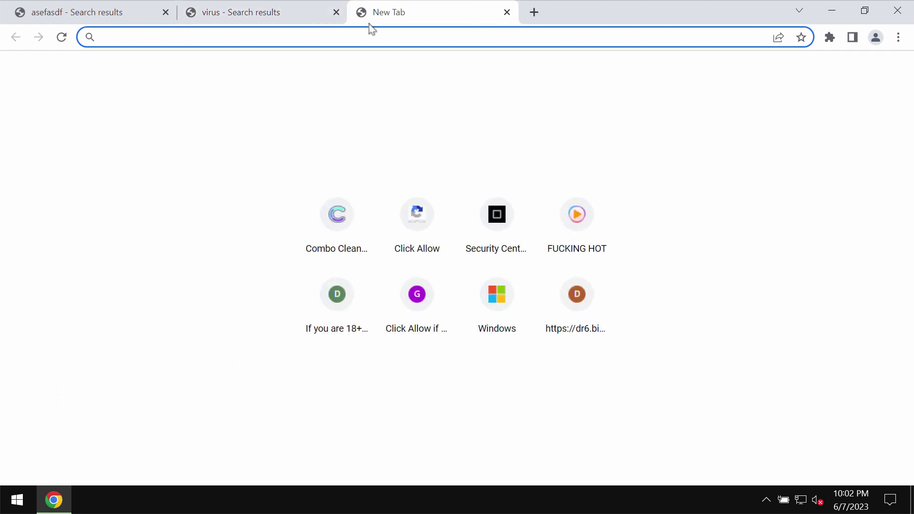
text(car)
key(Return)
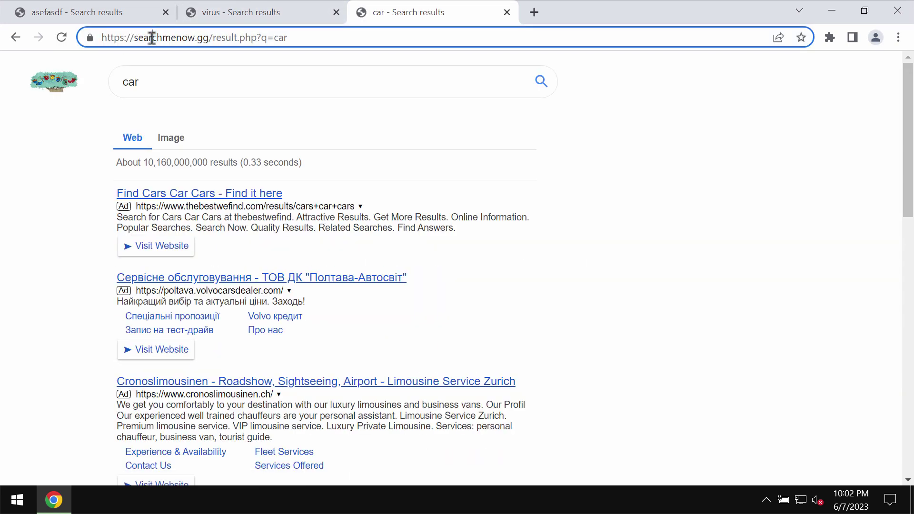
drag(208, 38, 137, 38)
click(210, 38)
right_click(19, 505)
click(68, 408)
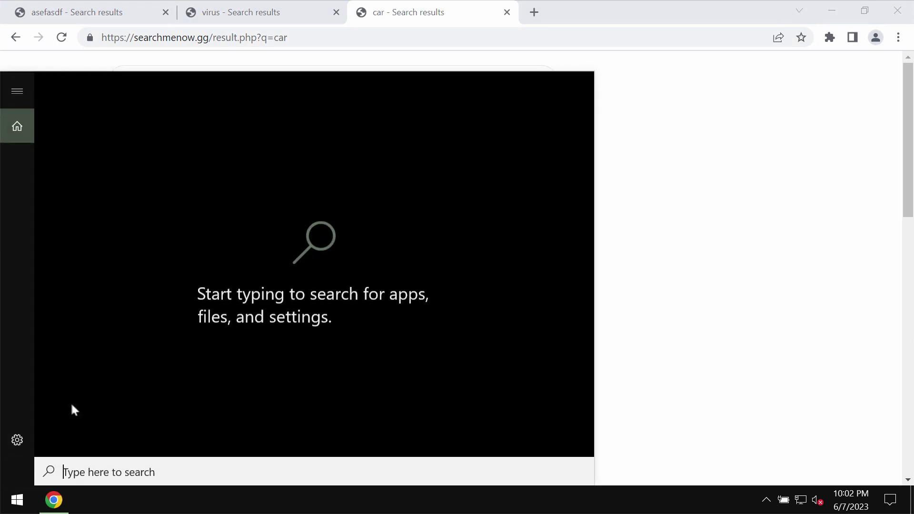
text(contr)
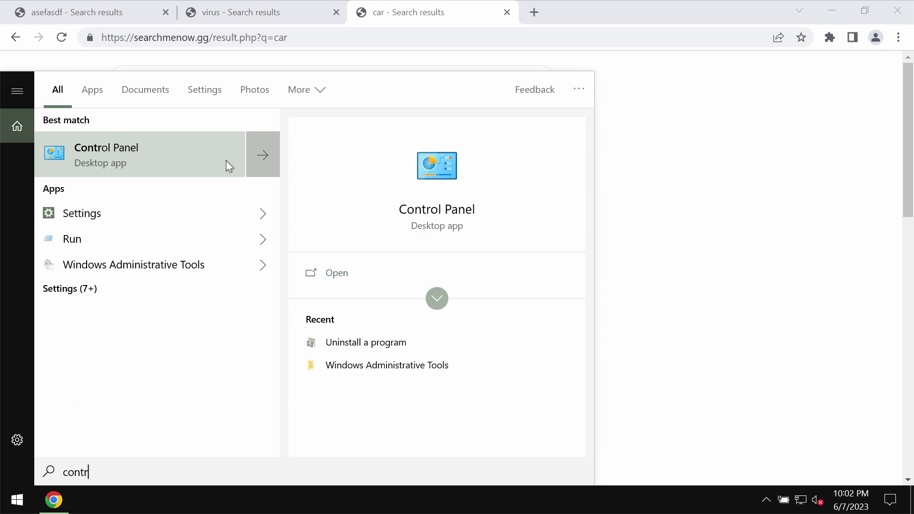
click(205, 165)
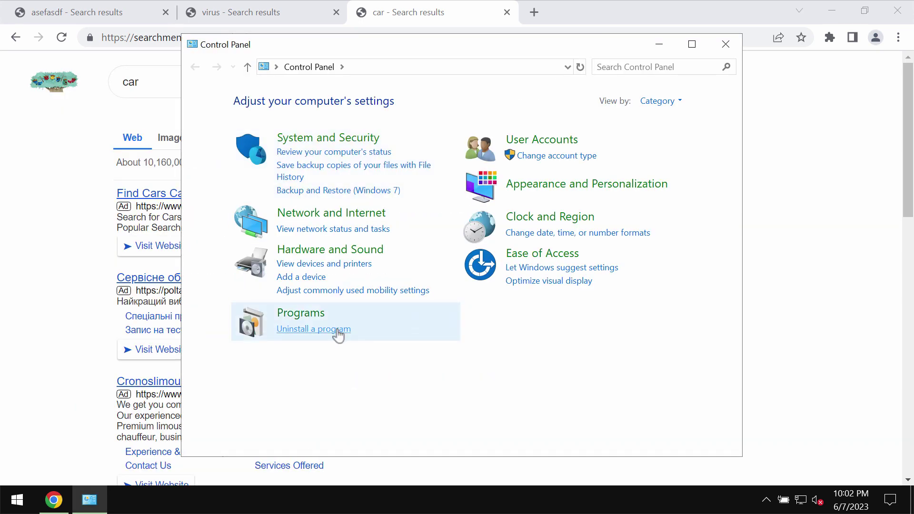
click(336, 330)
scroll(409, 321, down, 2)
scroll(475, 371, up, 2)
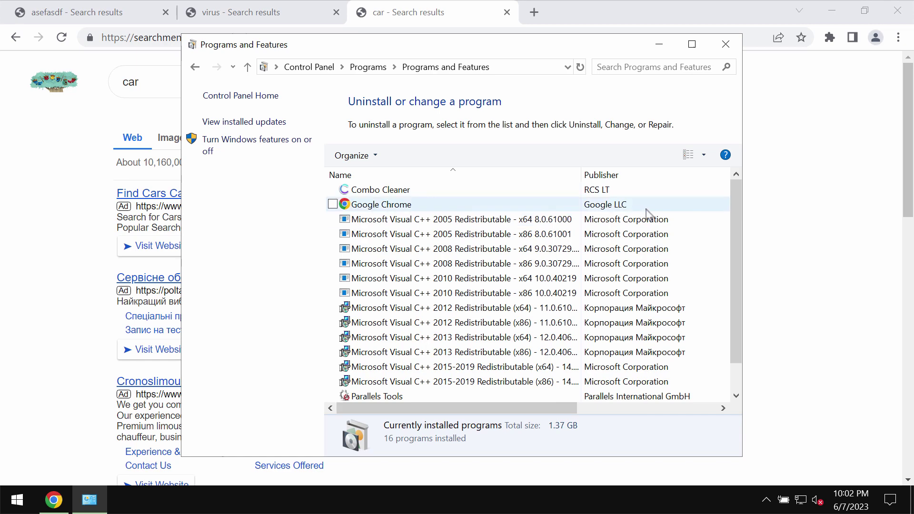
scroll(690, 143, down, 1)
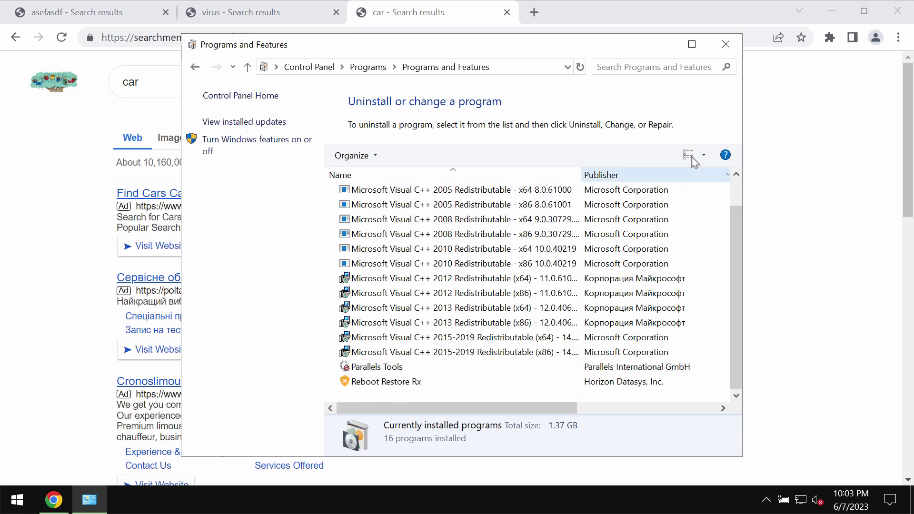
click(725, 44)
click(839, 229)
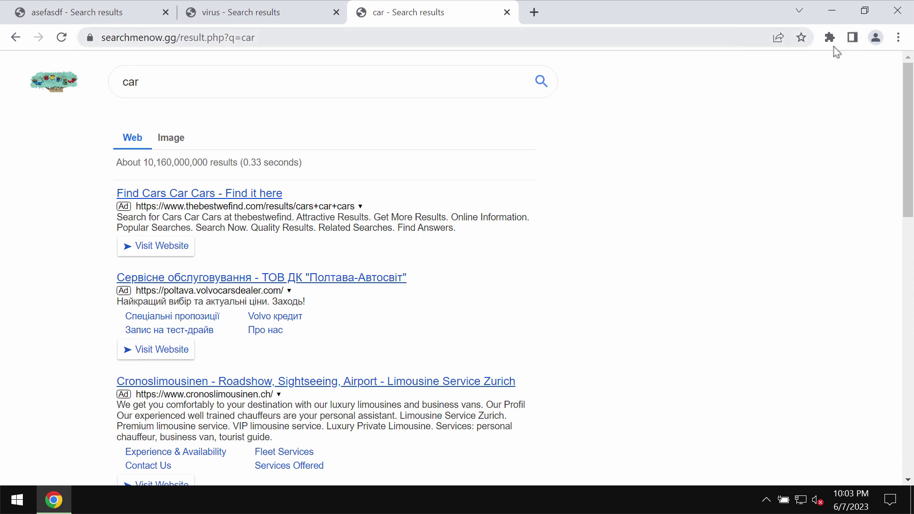
Open Chrome's Manage Extensions page from the browser menu
click(897, 40)
mouse_move(752, 255)
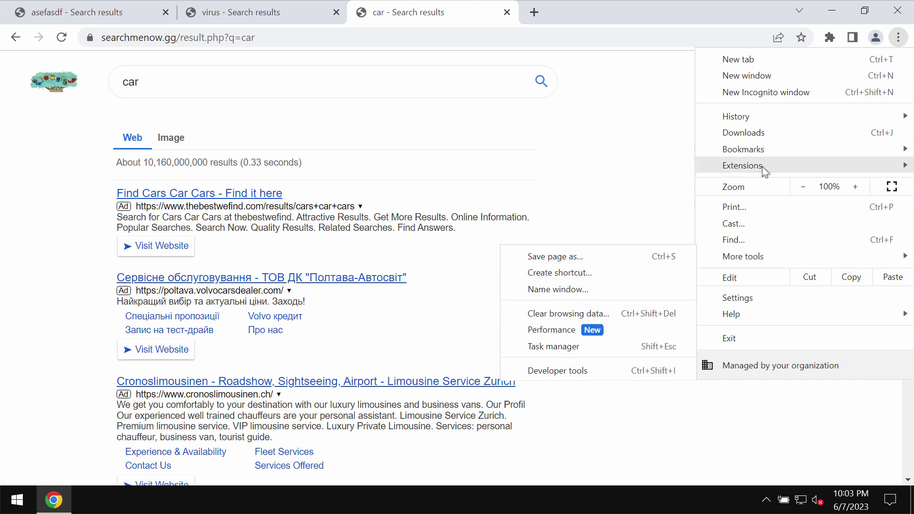
mouse_move(763, 168)
click(657, 171)
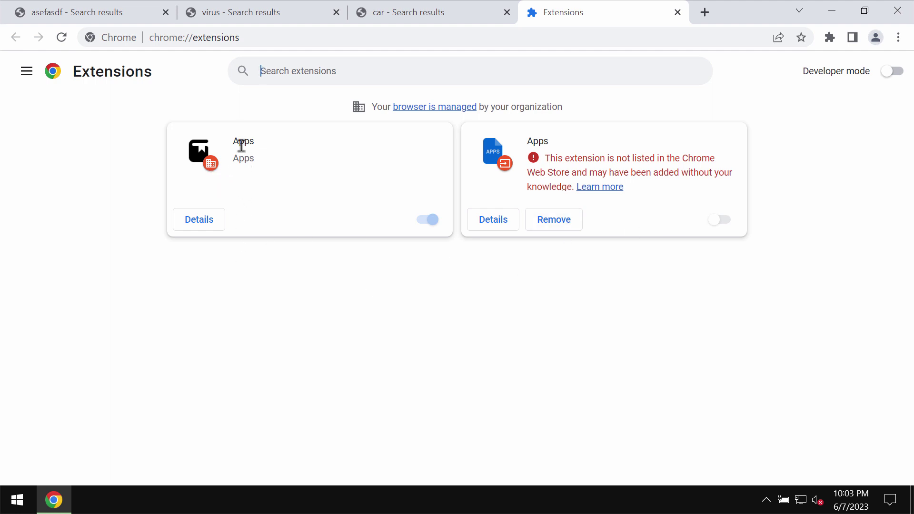
Remove the unlisted Apps extension, leaving one Apps extension under the managed-browser notice
drag(237, 144, 257, 144)
click(561, 230)
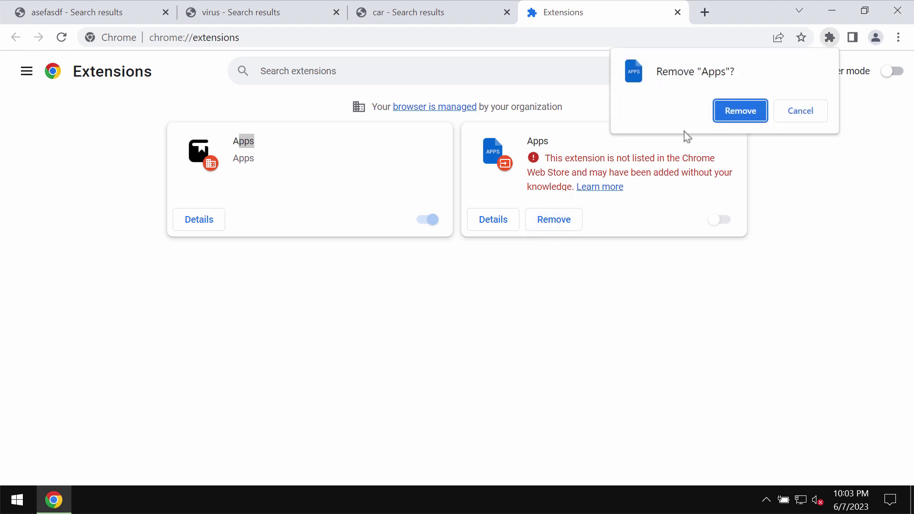
click(740, 110)
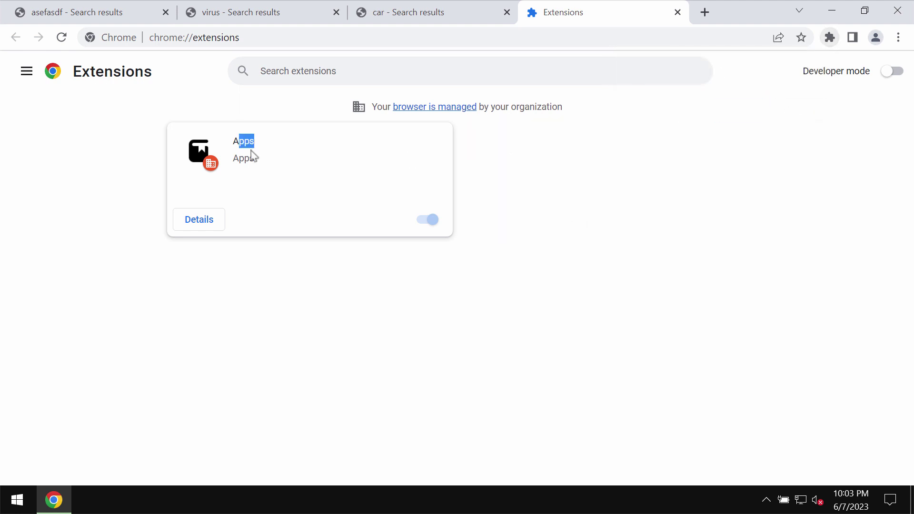
click(664, 303)
drag(373, 108, 575, 113)
click(549, 117)
Load combocleaner.com in the Extensions tab and close the 'car - Search results' tab
click(531, 34)
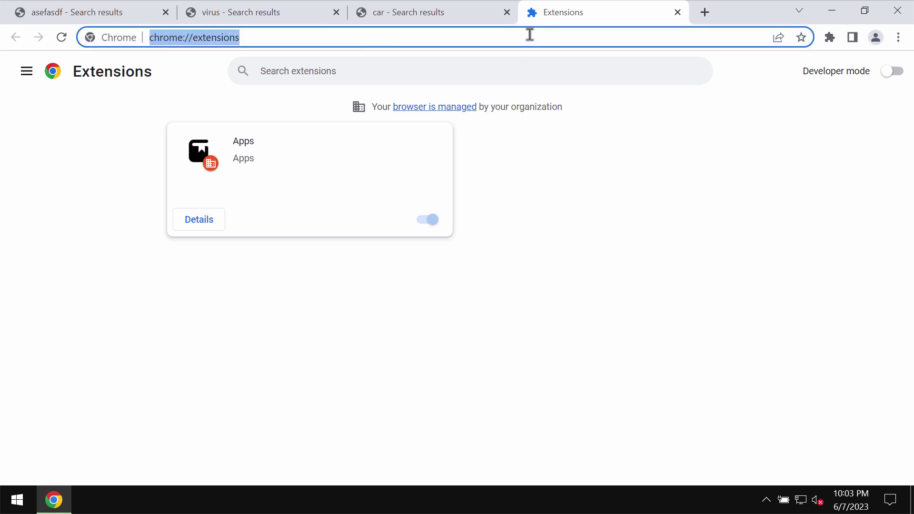
text(combocleaner.com)
key(Return)
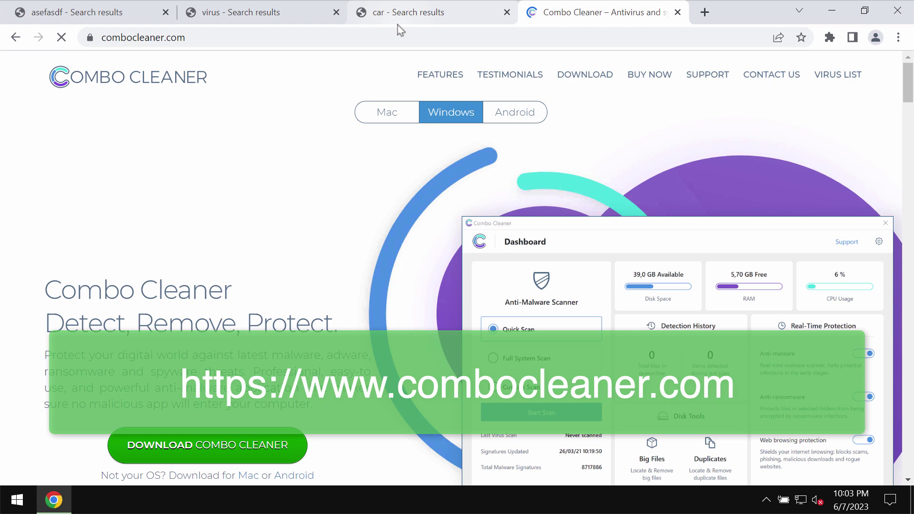
mouse_move(397, 27)
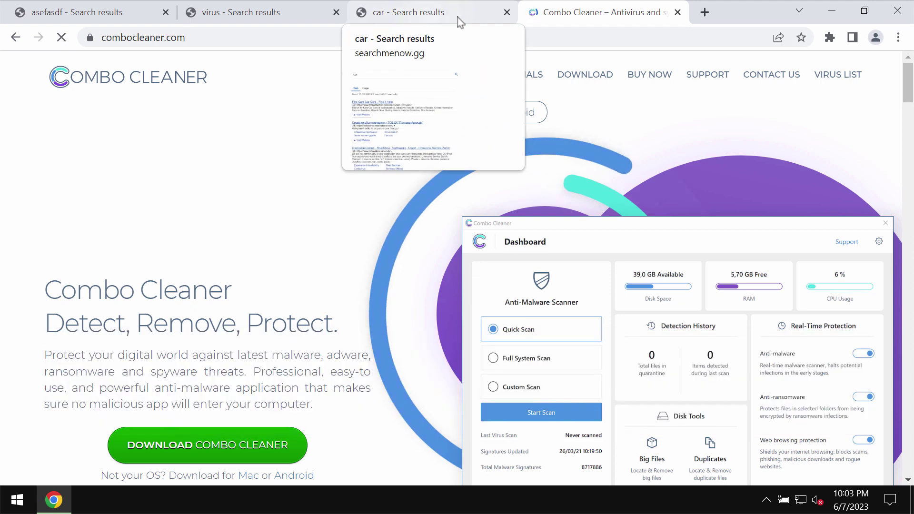
click(507, 12)
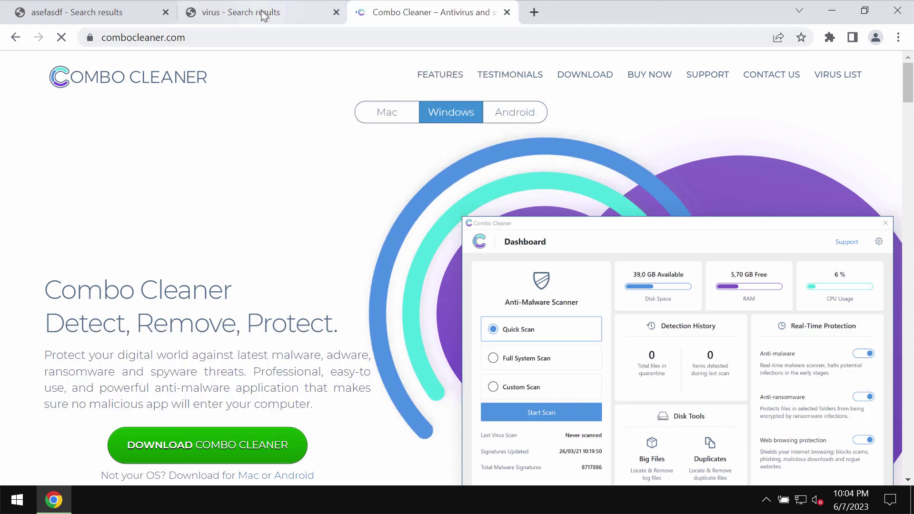
Minimize Chrome and launch Combo Cleaner from its desktop shortcut
click(304, 37)
click(832, 10)
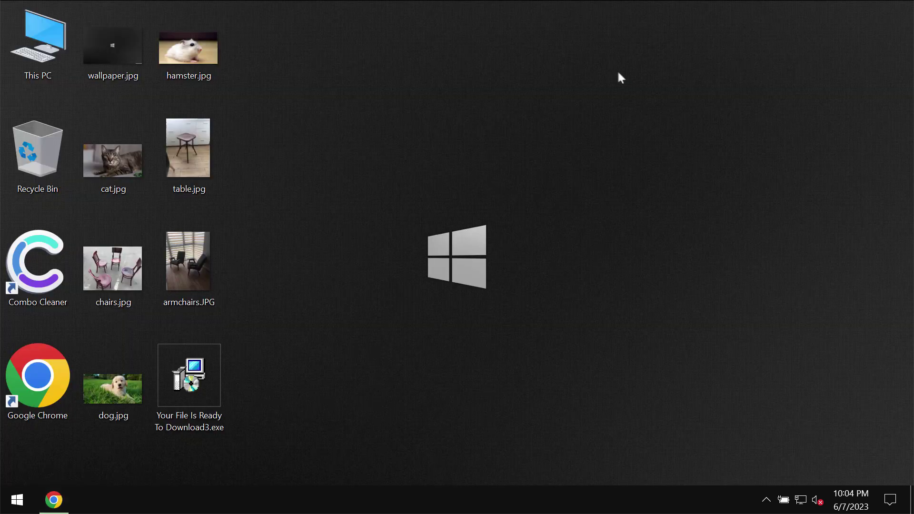
click(56, 263)
double_click(55, 264)
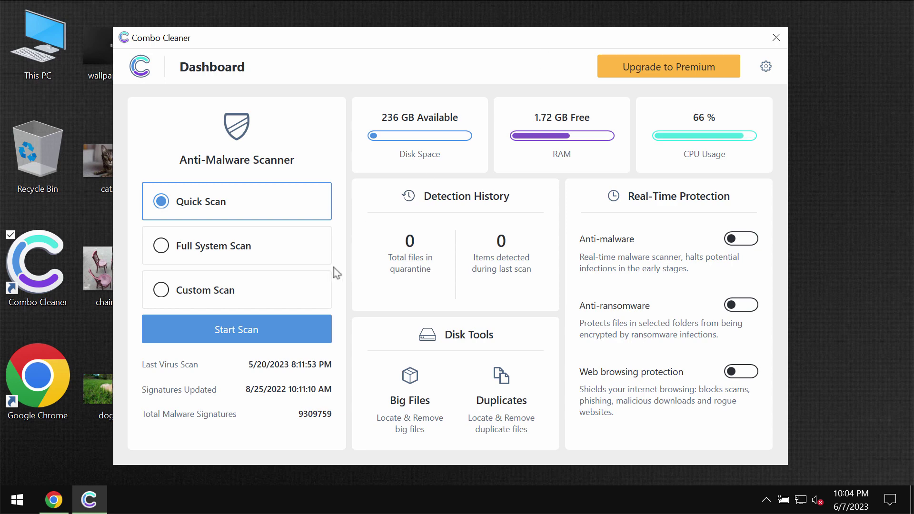
Start a Quick Scan and return to its progress view from the dashboard
click(318, 332)
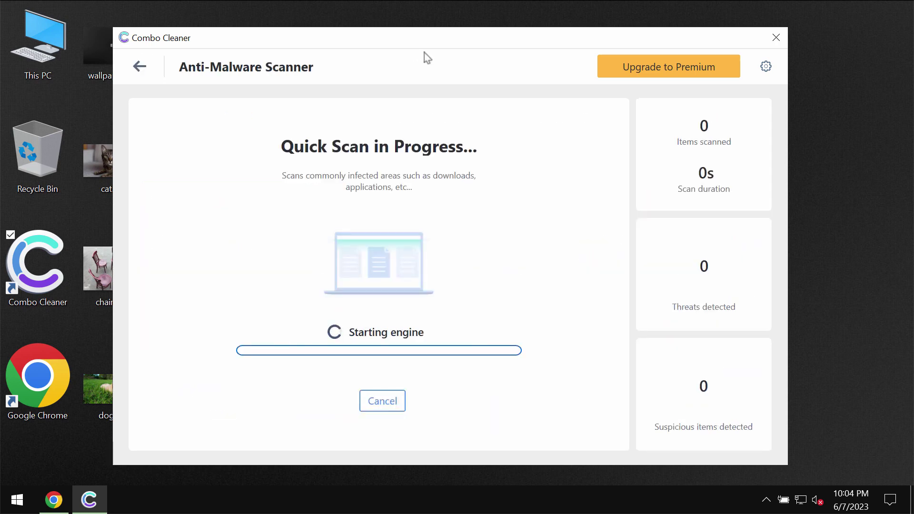
click(138, 66)
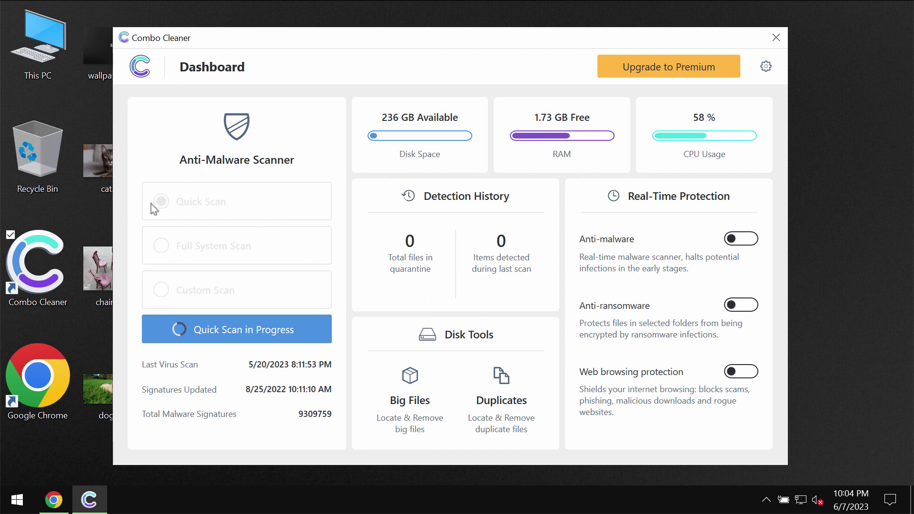
click(248, 341)
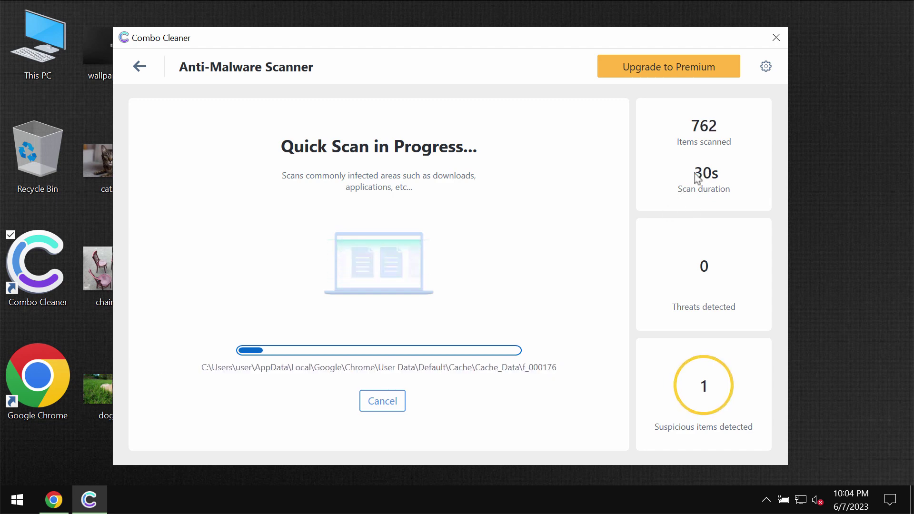
Look at Settings and the Premium upgrade offer, then decline cancelling so the Quick Scan finishes
click(766, 67)
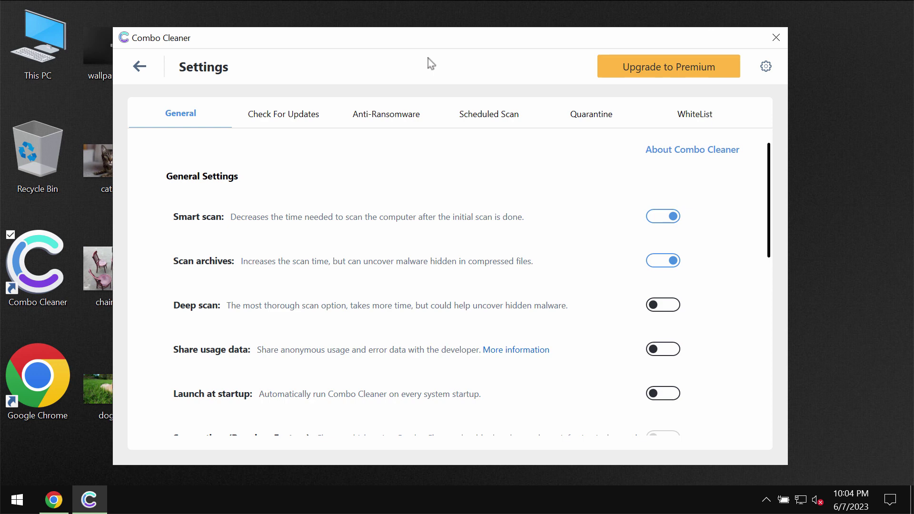
click(680, 68)
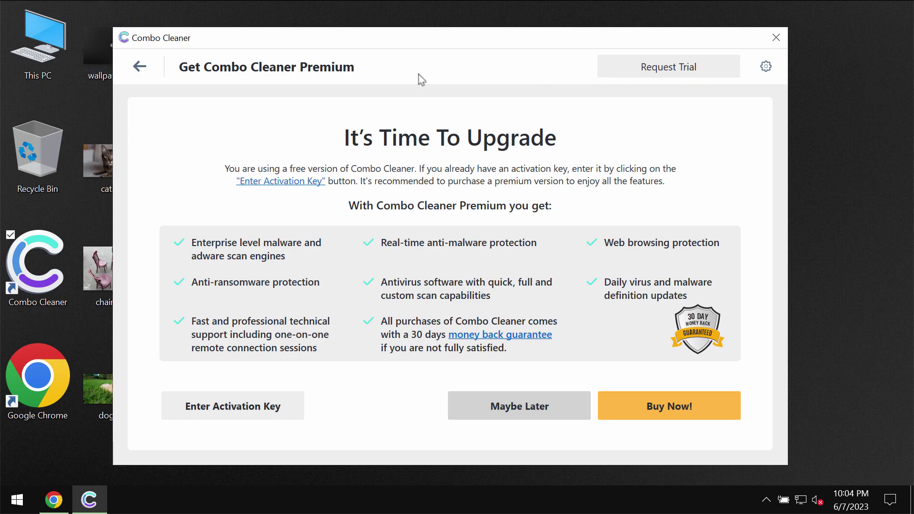
click(138, 66)
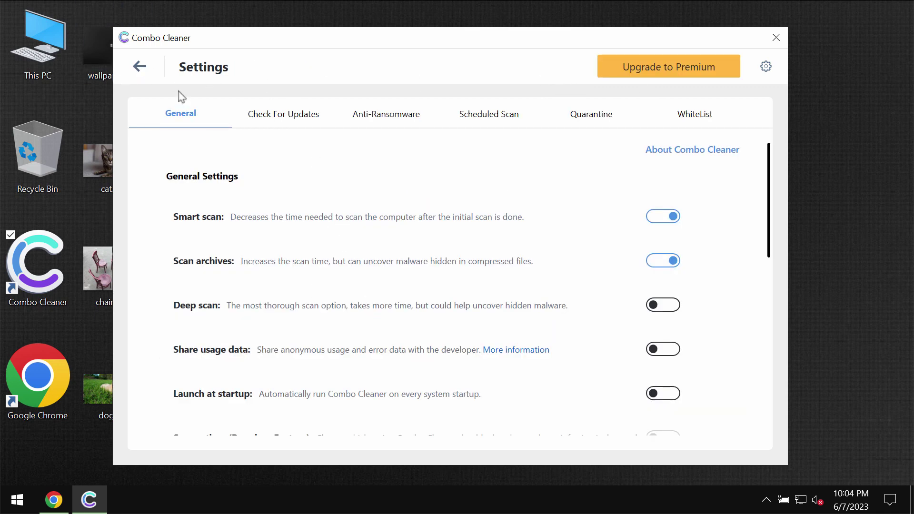
click(139, 66)
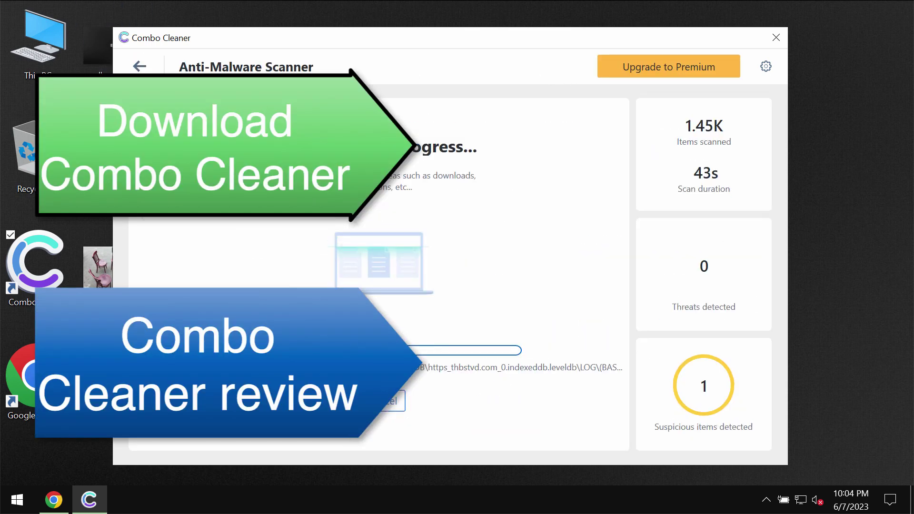
click(391, 400)
click(485, 325)
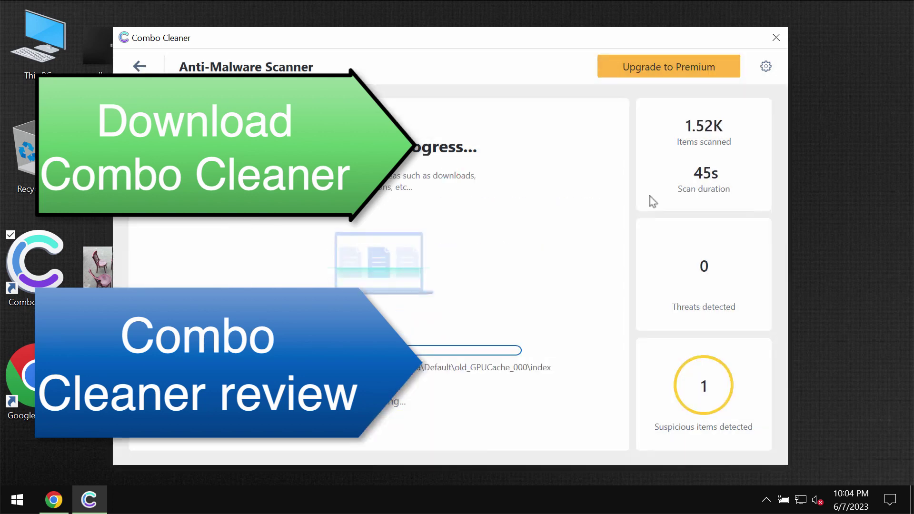